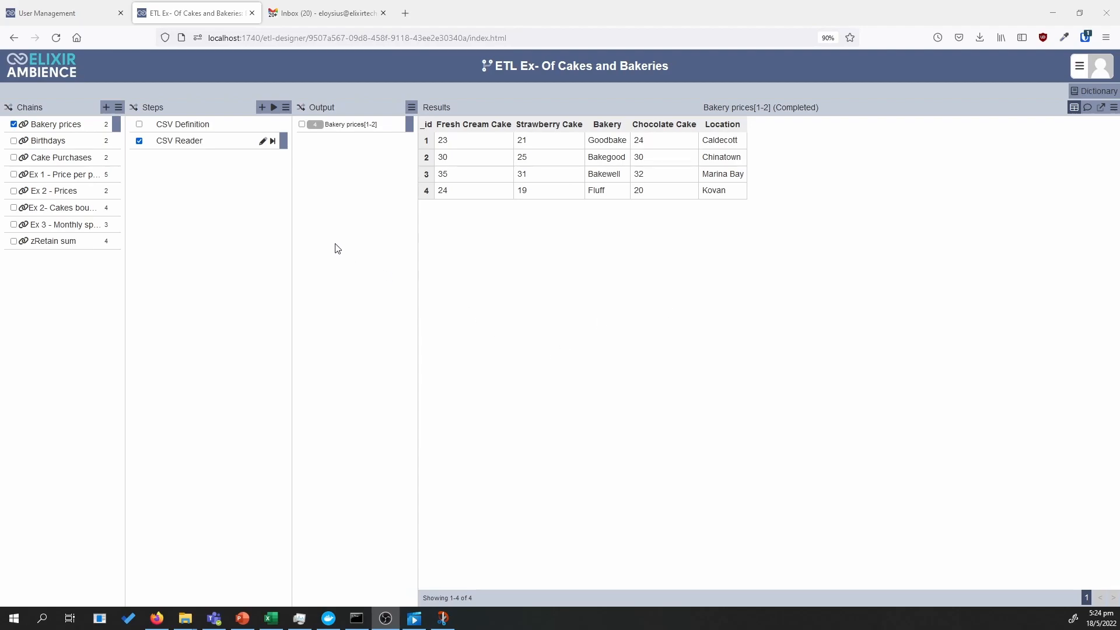
Check the URL in the Bakery prices chain's CSV Definition, save the step, and run the chain through CSV Reader
click(246, 131)
click(263, 124)
click(663, 192)
drag(663, 193, 551, 190)
click(684, 197)
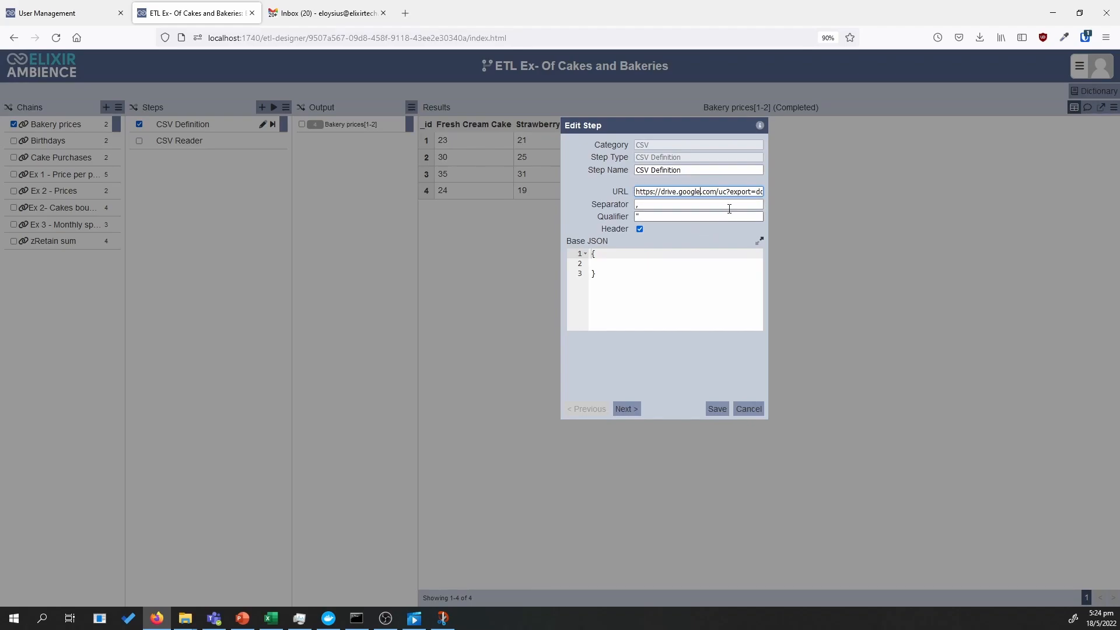
double_click(694, 198)
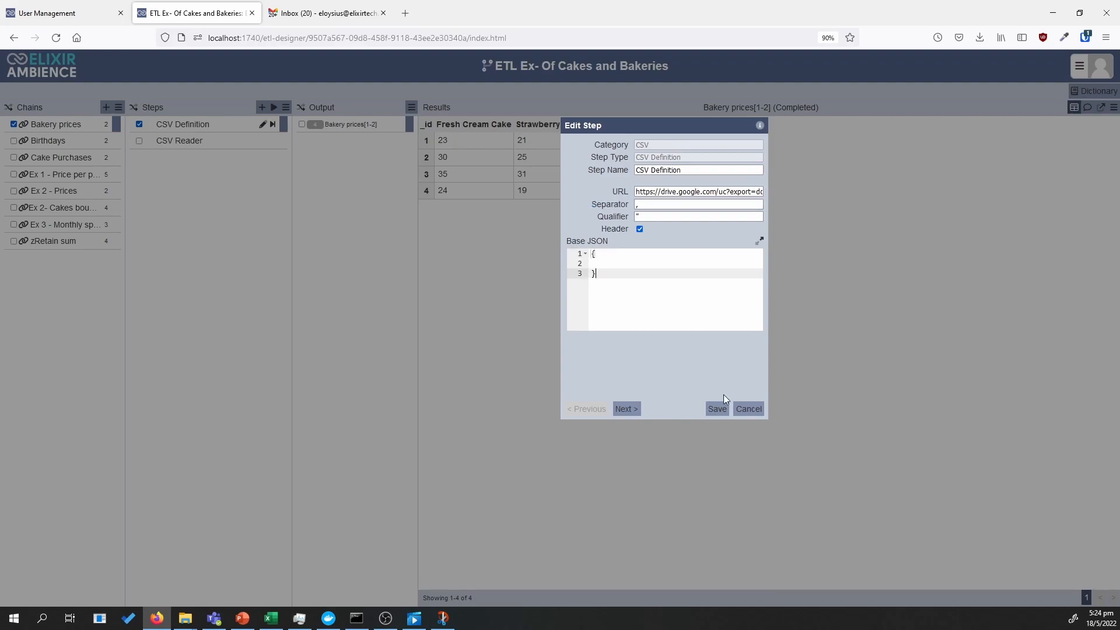
click(718, 408)
click(235, 145)
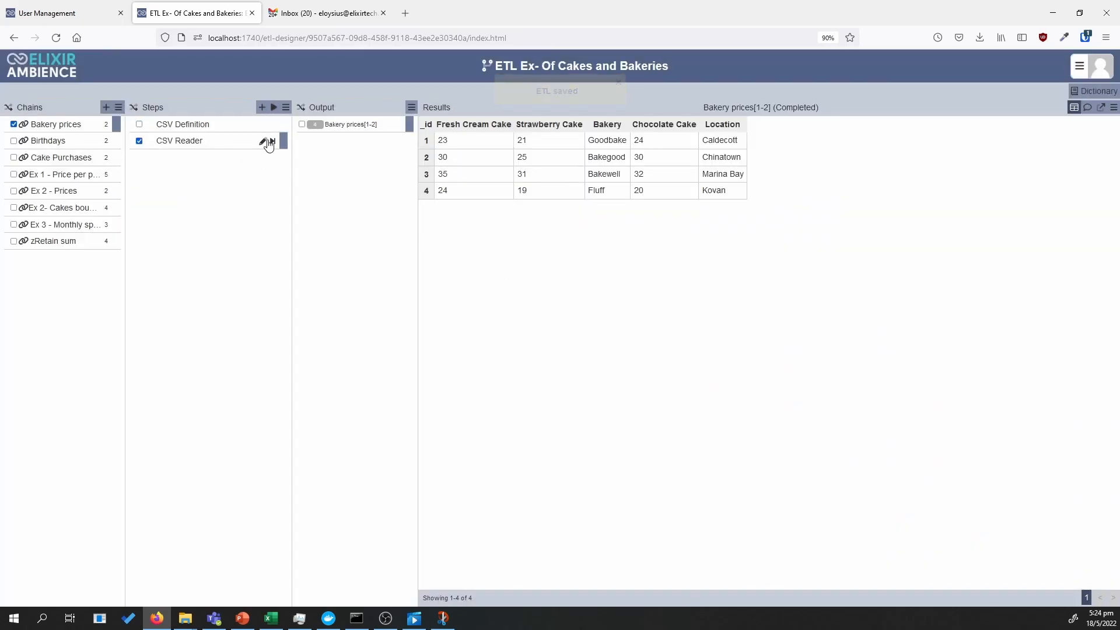
click(273, 141)
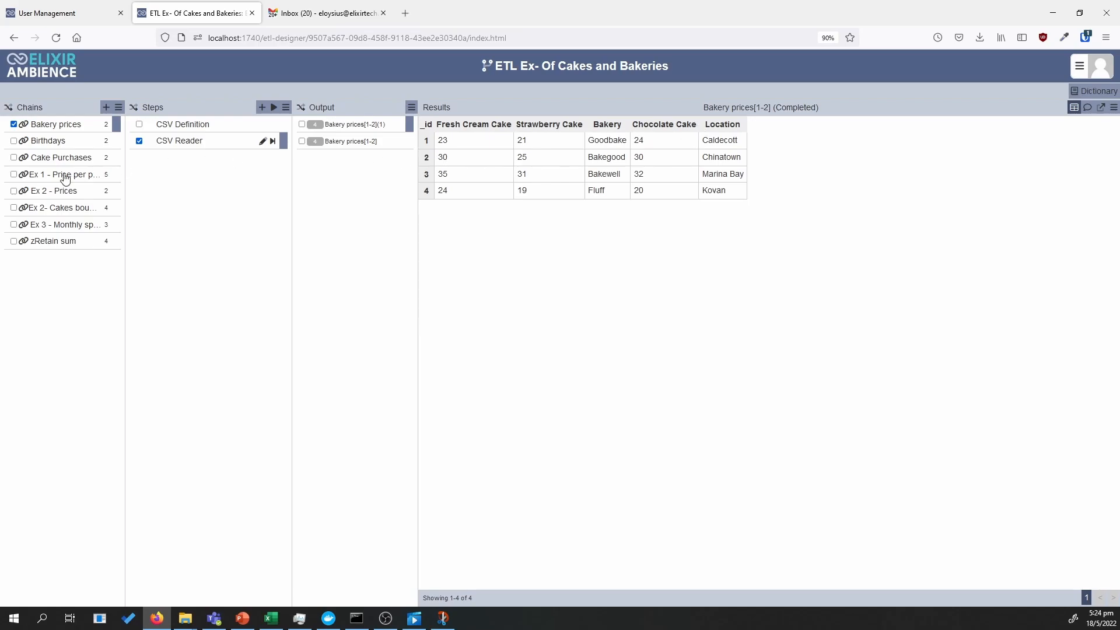
Run the Birthdays chain through its CSV Reader step
click(68, 141)
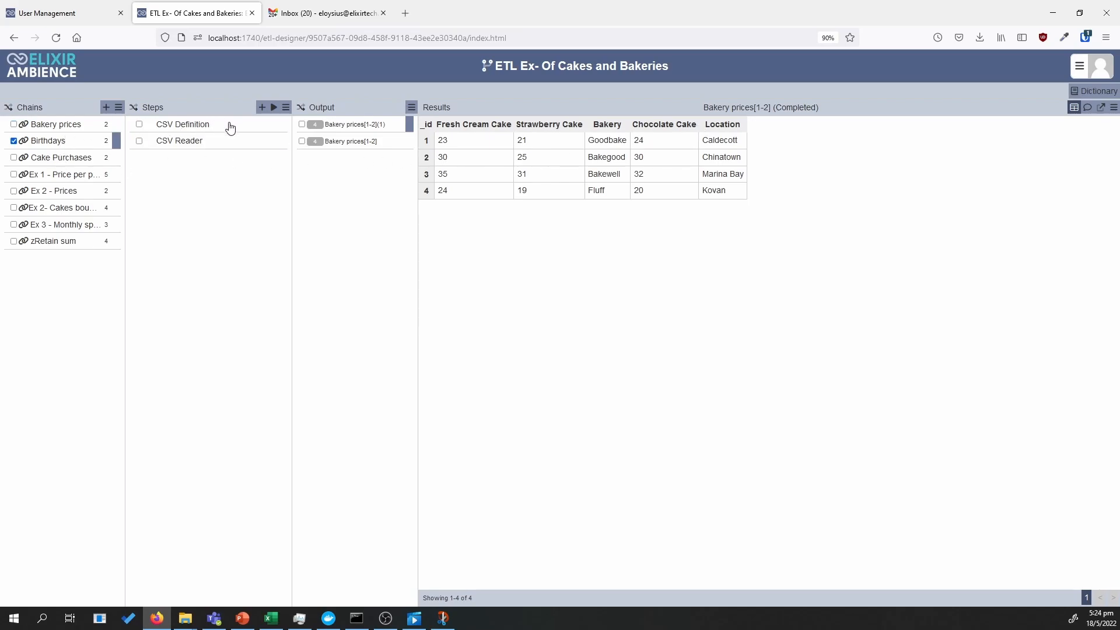
click(260, 146)
click(272, 141)
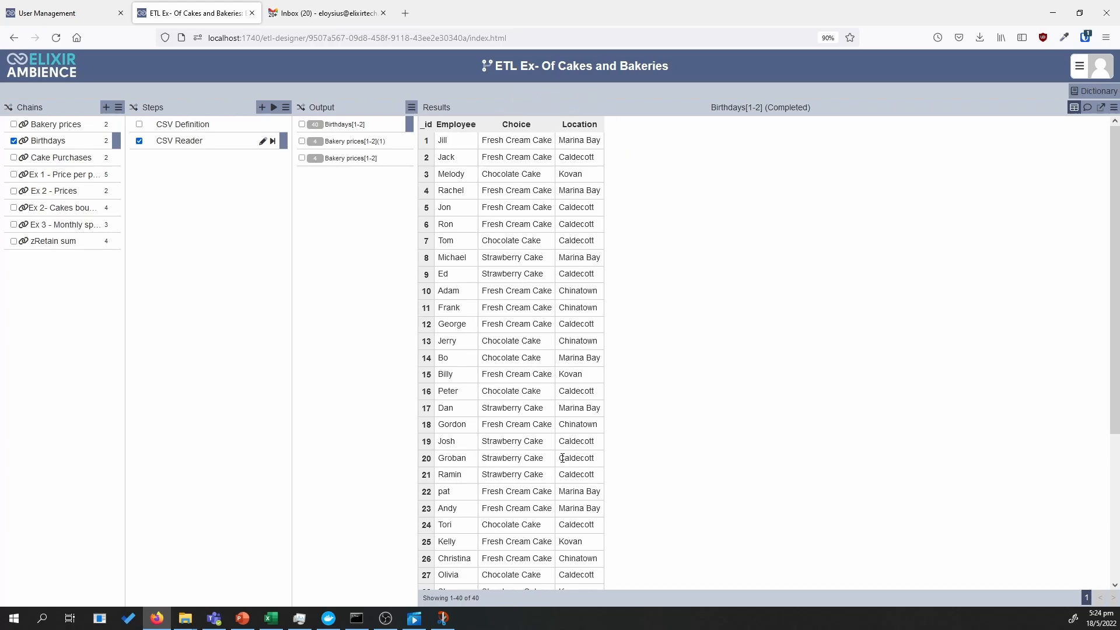
Switch to Snip & Sketch to examine the target table with bakery and price per employee, then minimise it
click(447, 620)
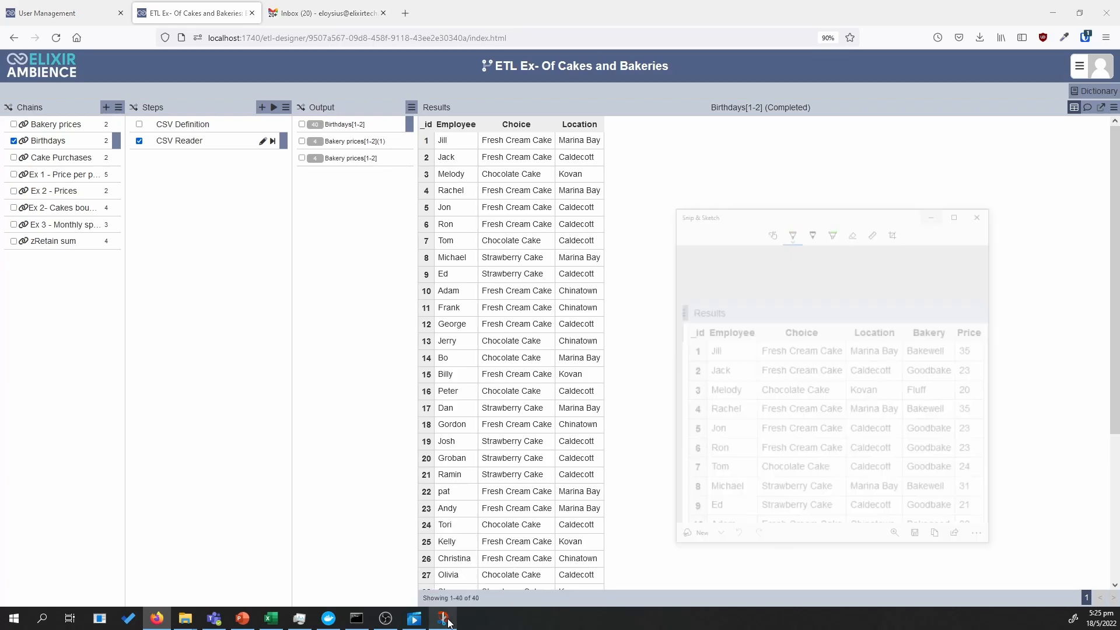
drag(828, 143, 592, 125)
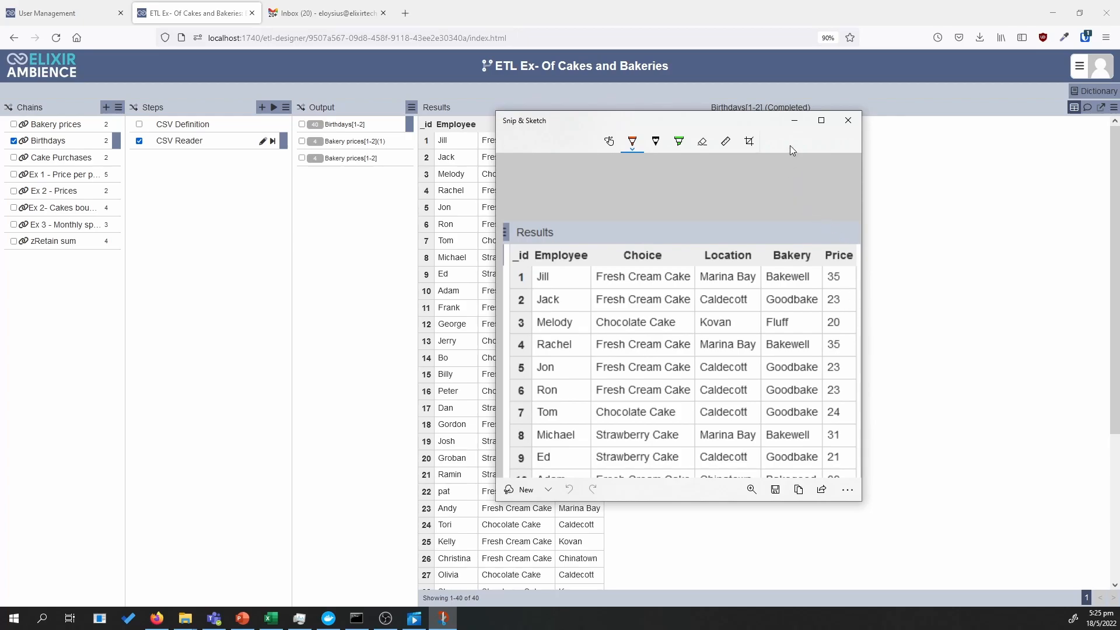
click(793, 121)
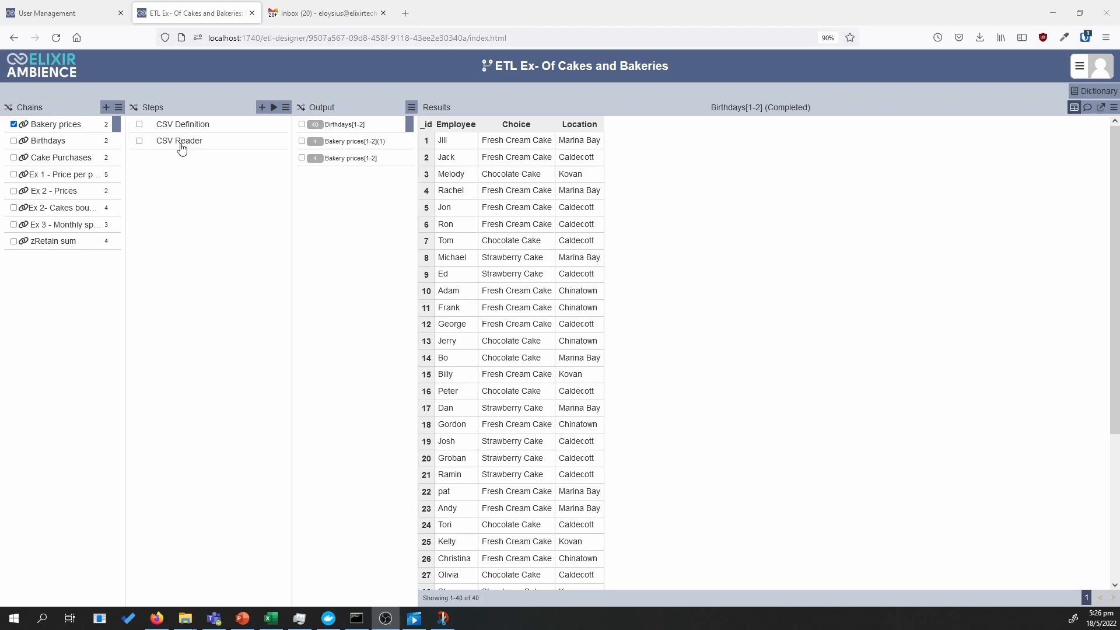
Save the Bakery prices chain's CSV Definition with its existing source URL and rerun the chain through CSV Reader
click(263, 125)
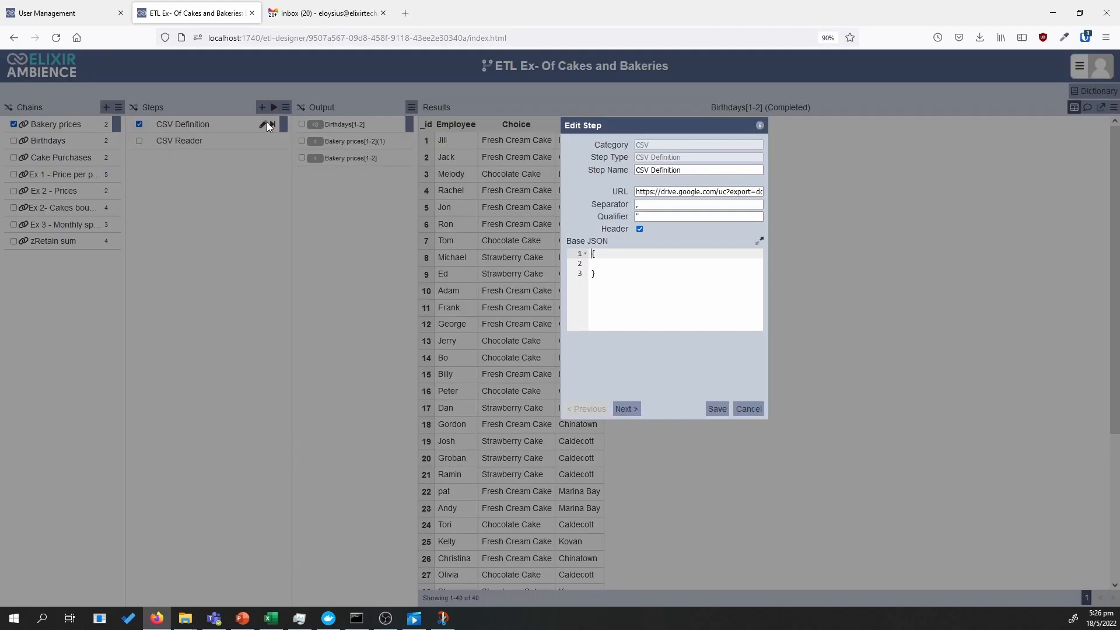
click(649, 193)
click(719, 414)
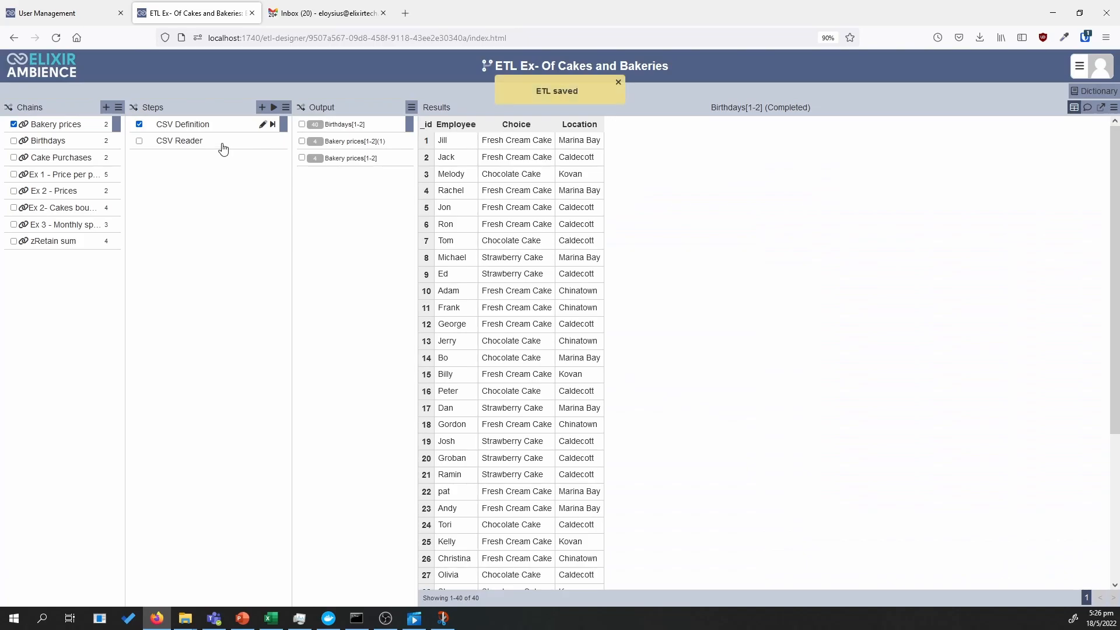
click(267, 143)
click(271, 141)
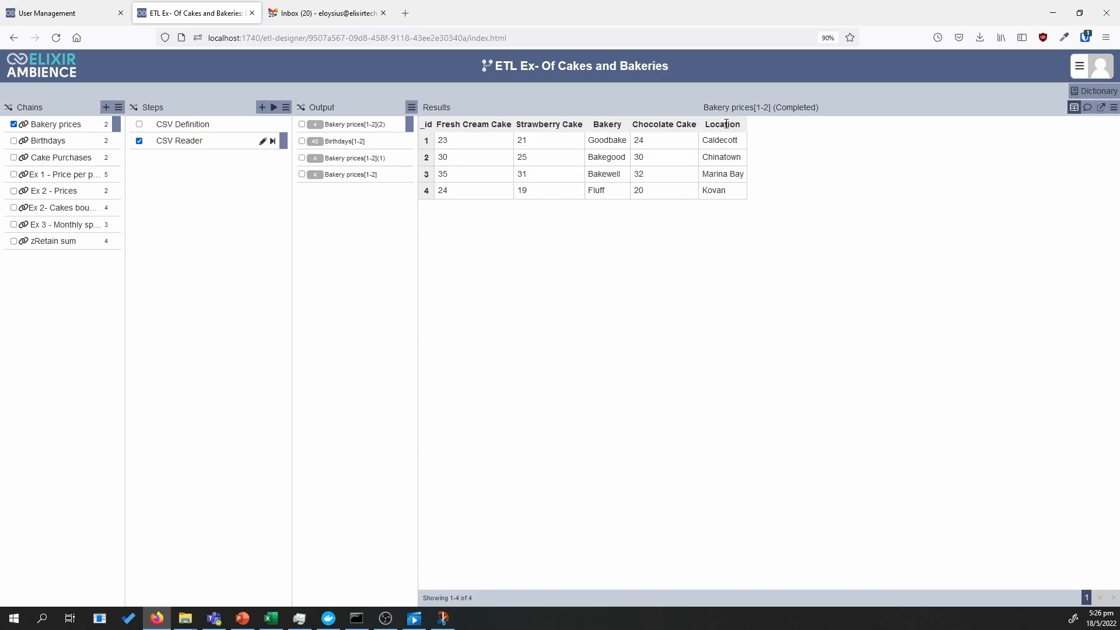
Save the Birthdays chain's CSV Definition with its existing settings and rerun that chain through CSV Reader
click(24, 141)
click(258, 127)
click(263, 124)
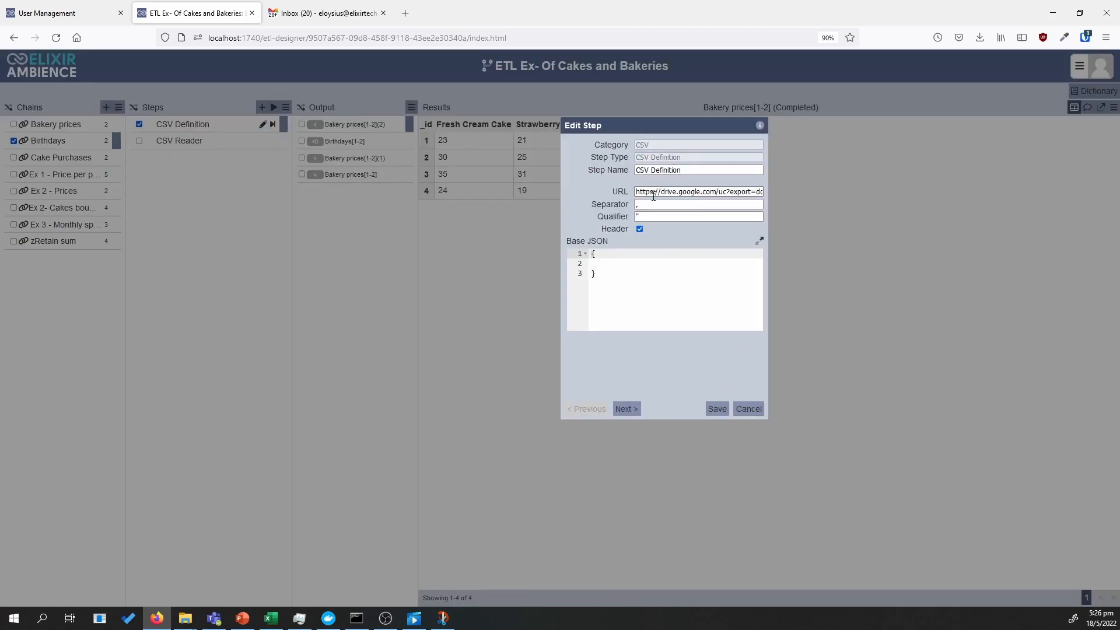
click(716, 409)
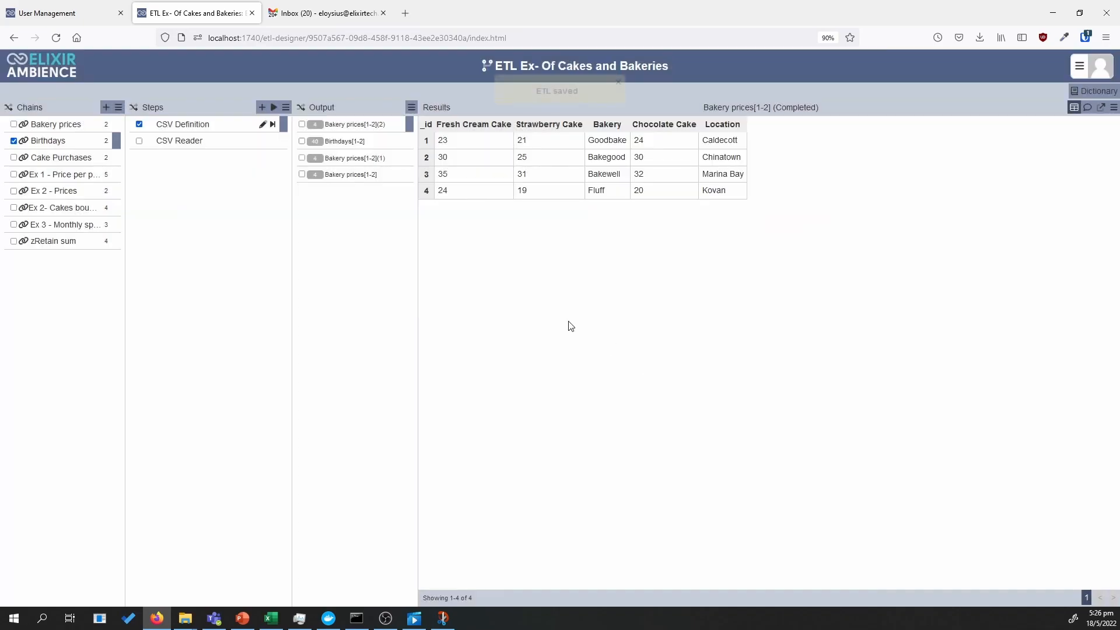
click(264, 142)
click(273, 142)
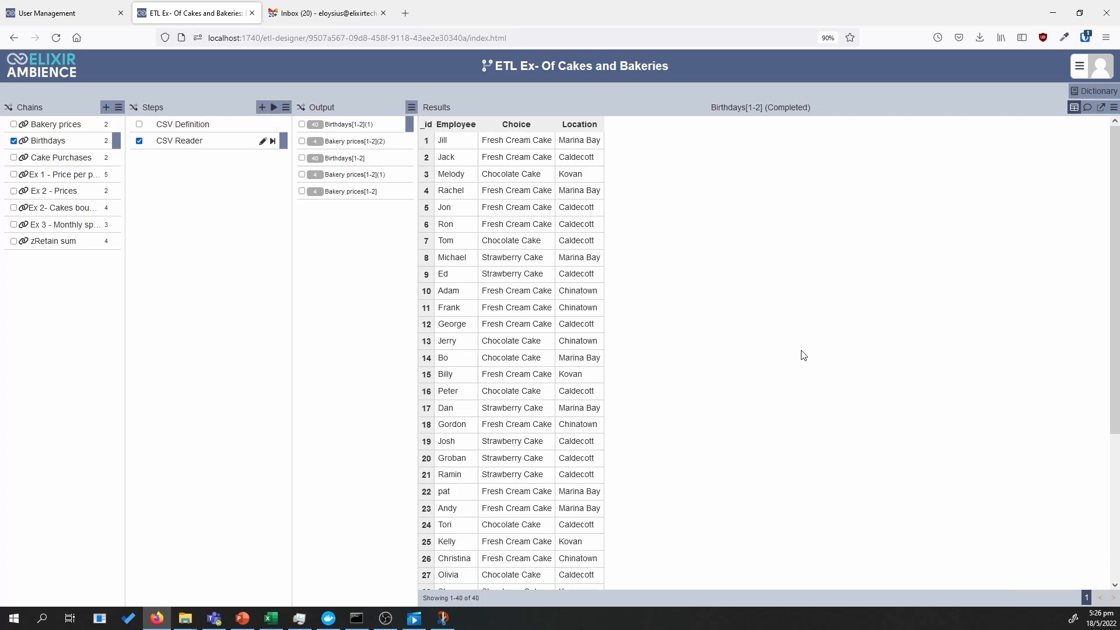
In the Ex 1 - Price per person chain, save the Chain Call step with Birthdays as the called chain and run it
click(49, 175)
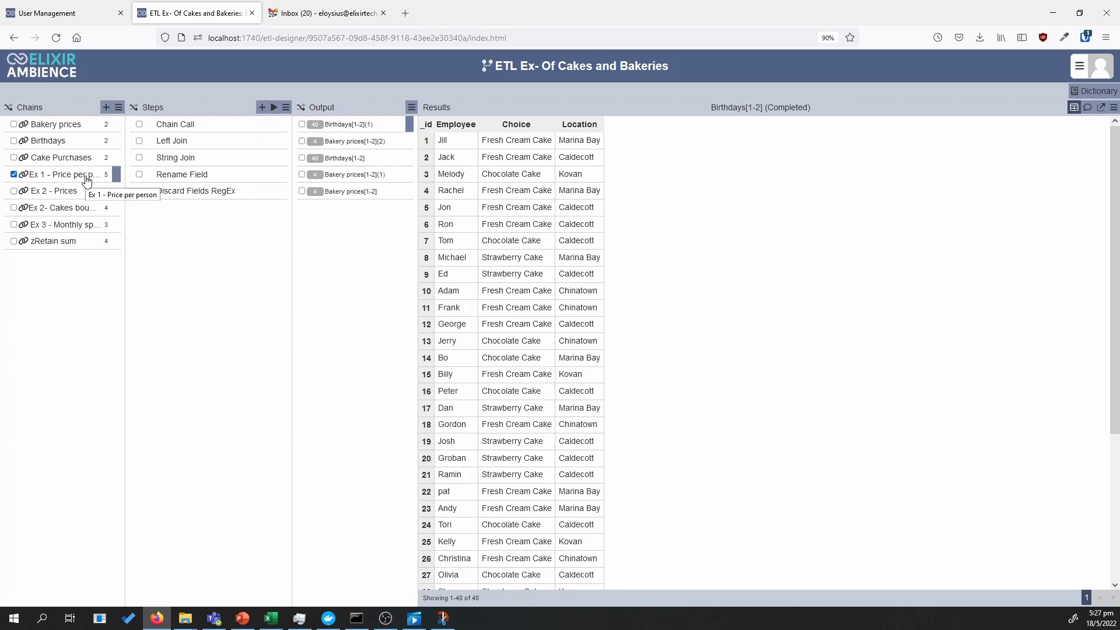
click(236, 129)
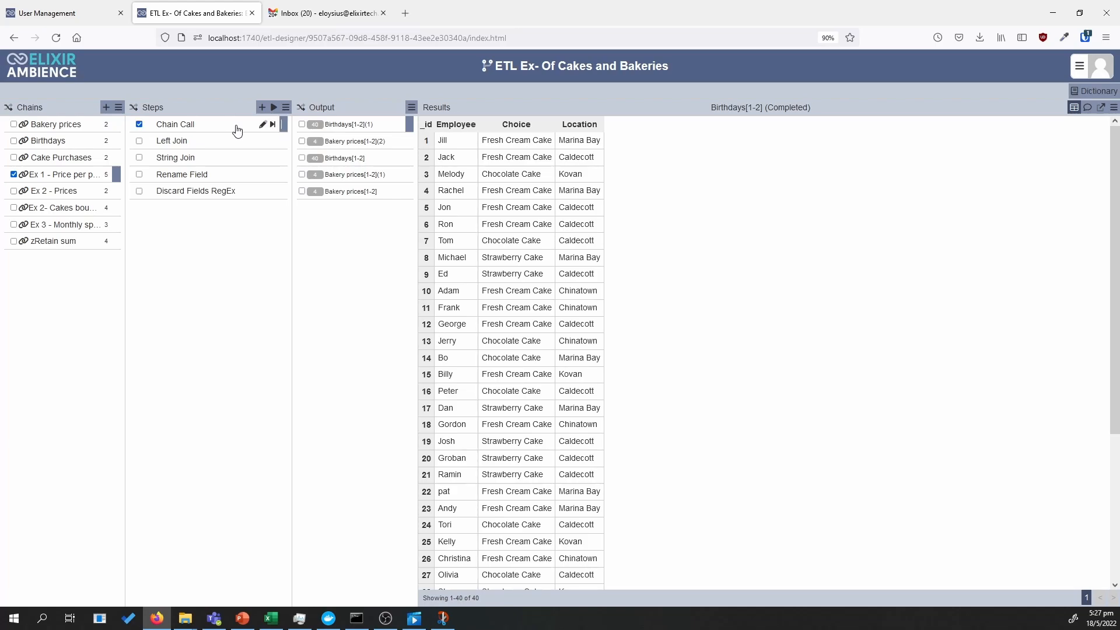
click(263, 125)
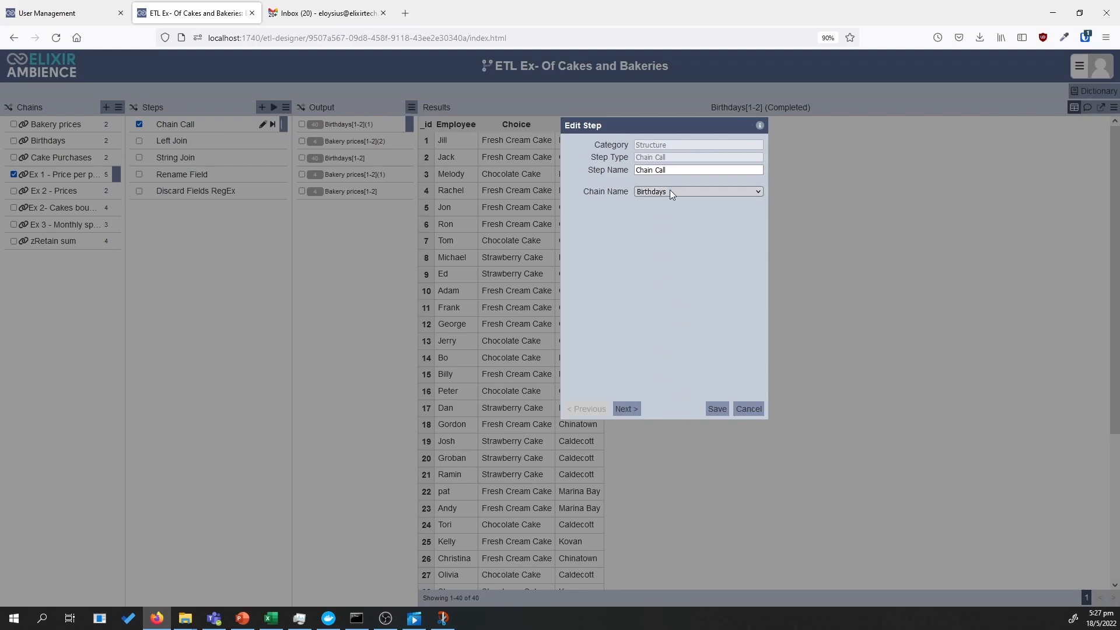
click(715, 410)
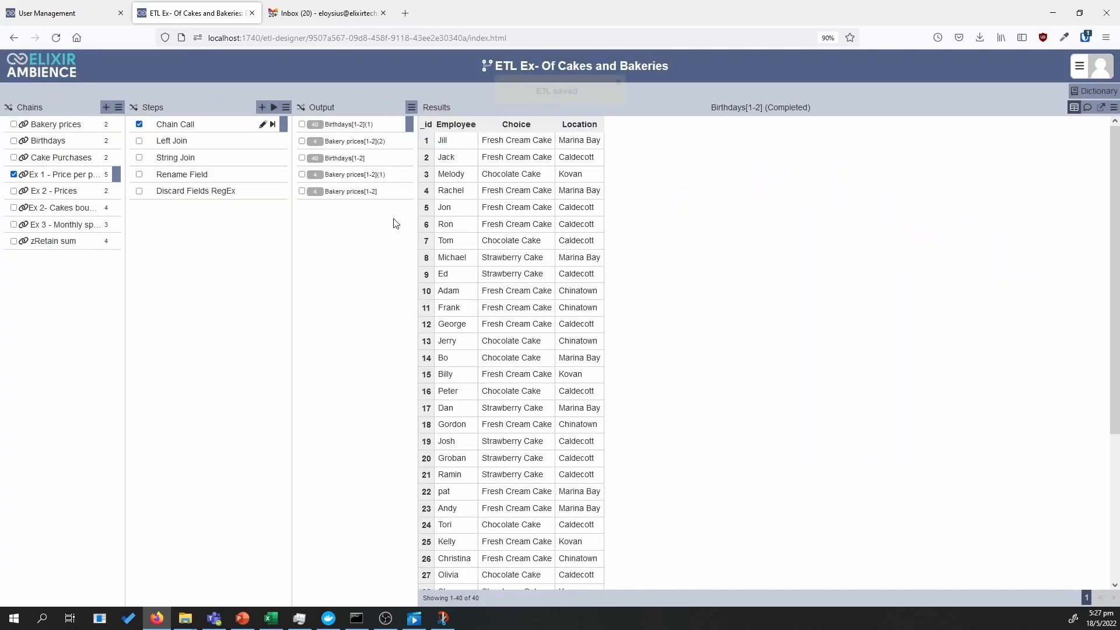
click(273, 125)
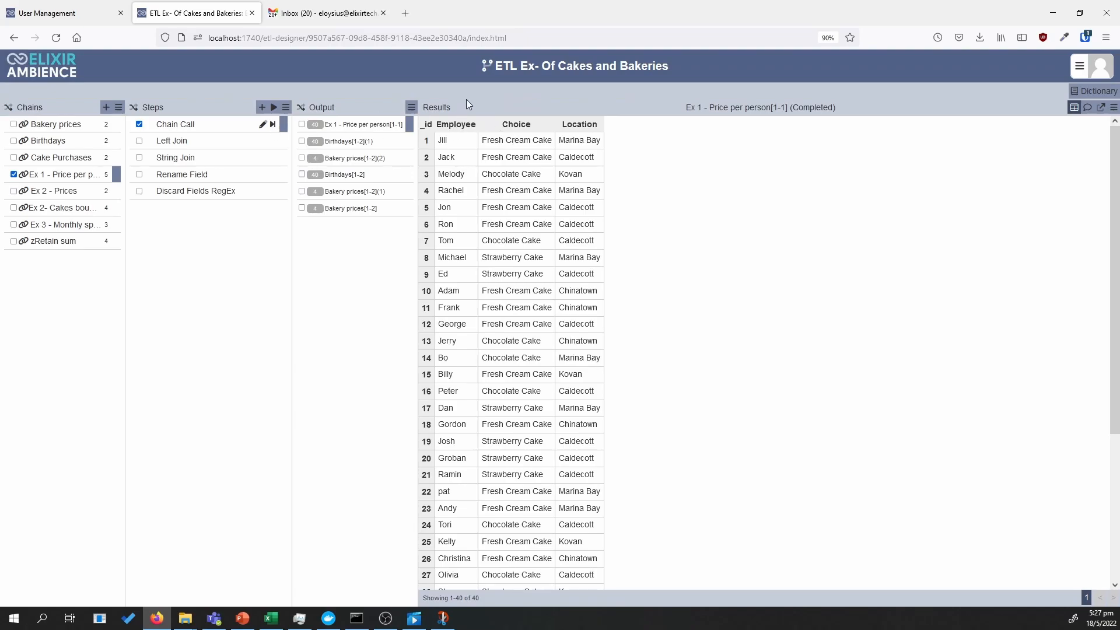
Save the Left Join step with Bakery prices as the right chain, Location as both join fields, and * as the right merge
click(260, 148)
click(262, 141)
drag(670, 130, 930, 181)
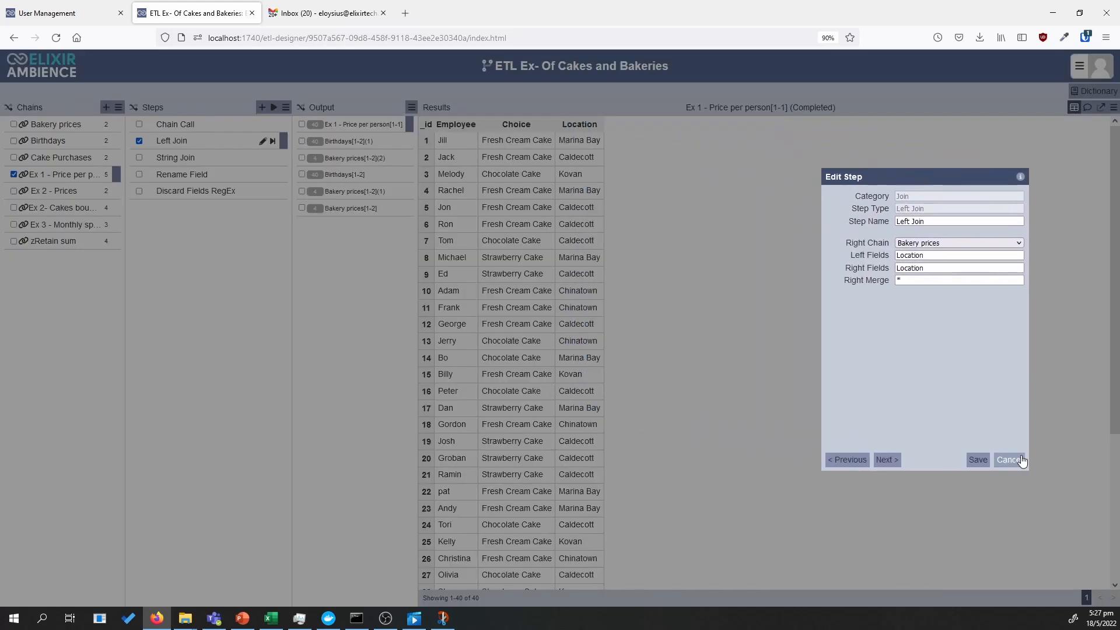
click(910, 276)
click(978, 461)
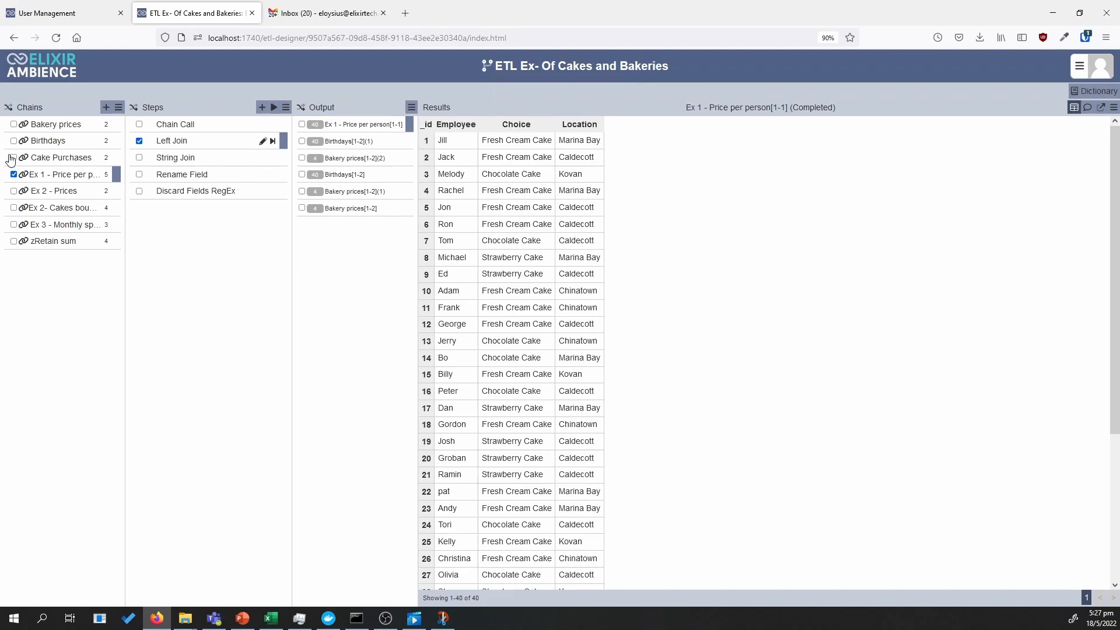
Run the Bakery prices chain through CSV Reader to examine the Location field used for the join
click(87, 142)
click(38, 126)
click(270, 151)
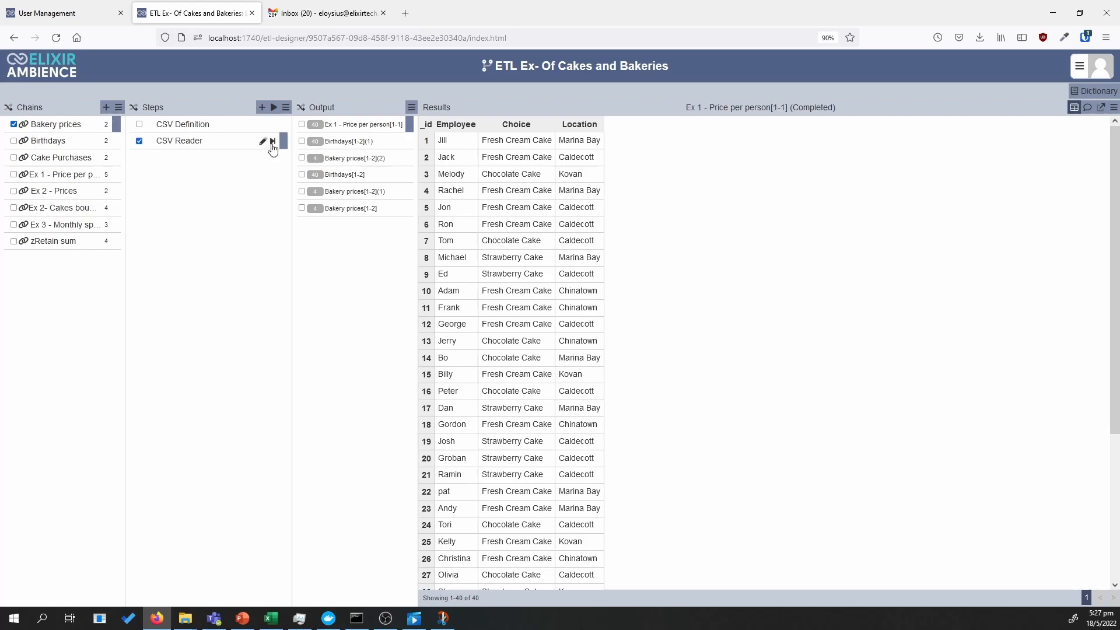
click(273, 141)
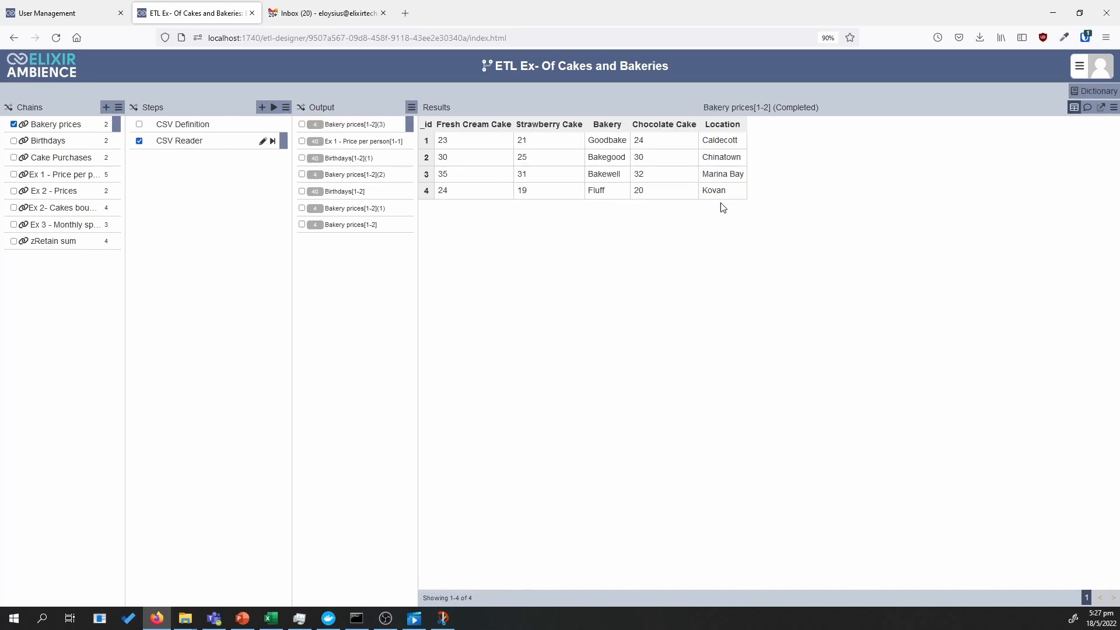
Run the Ex 1 - Price per person chain through Left Join and compare its output with the target table in Snip & Sketch
click(63, 175)
click(273, 142)
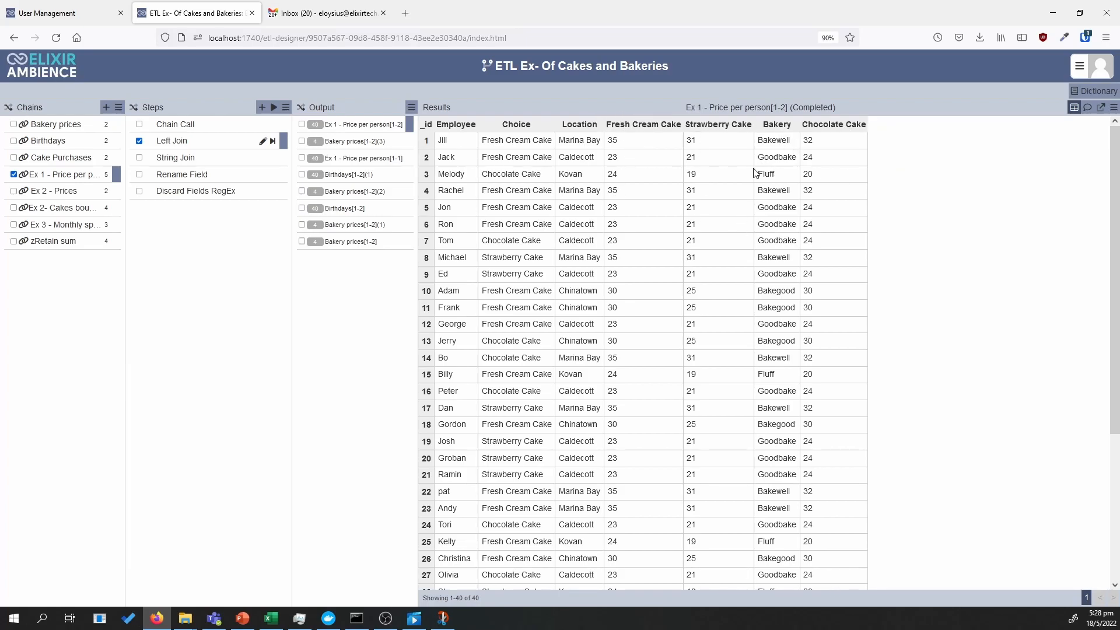
click(443, 618)
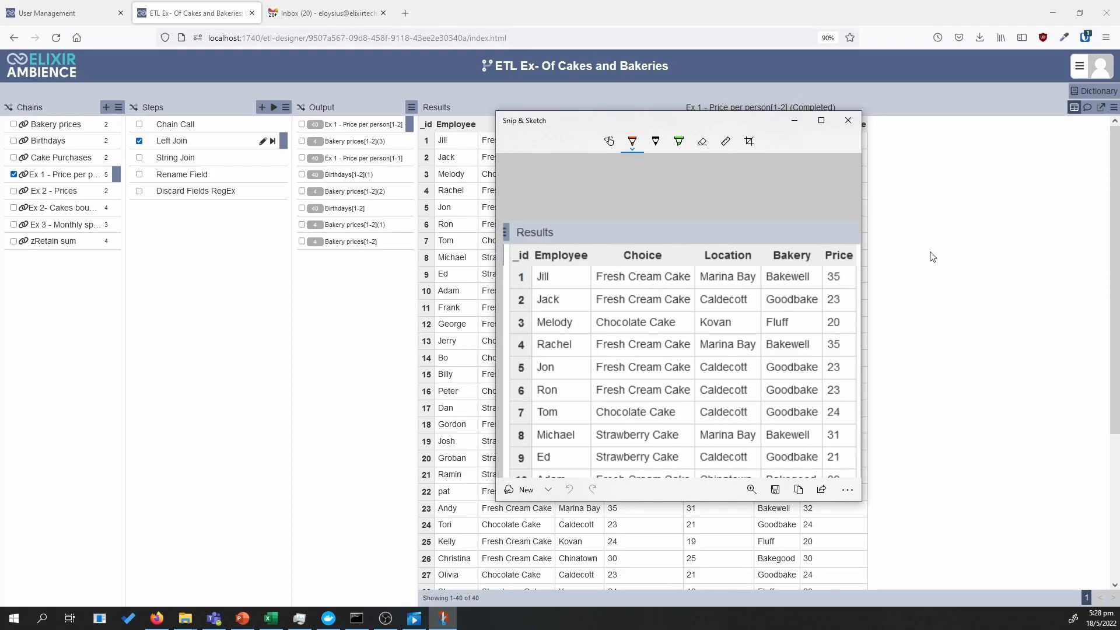
drag(661, 111, 663, 100)
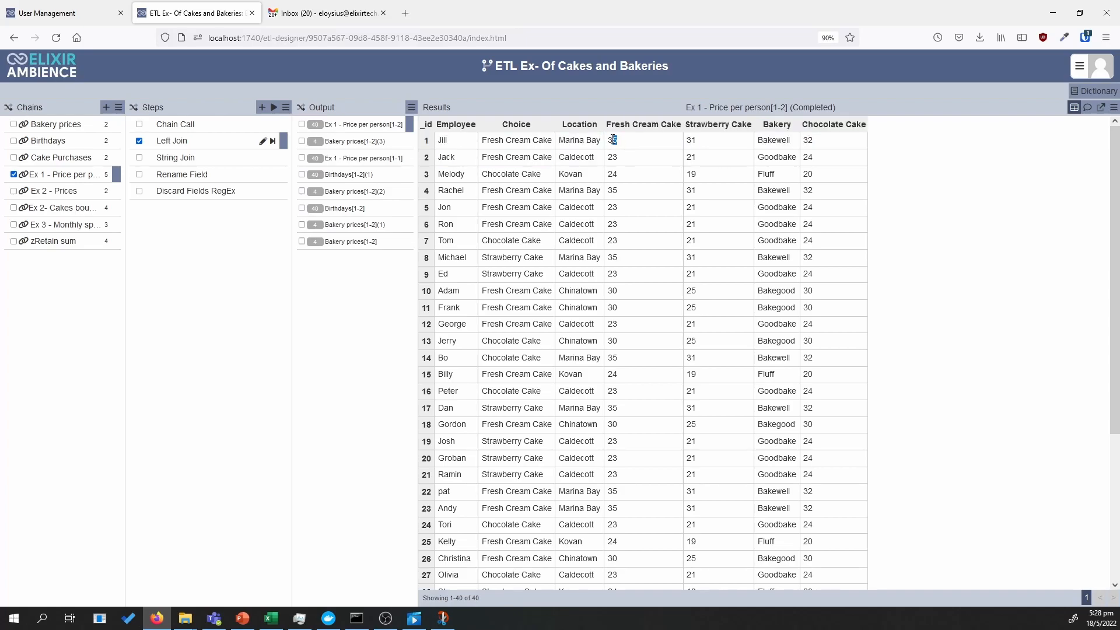
double_click(611, 141)
Save the String Join step with Choice as the field, no separator, and Price as the output, and run the chain through it
click(266, 159)
click(266, 159)
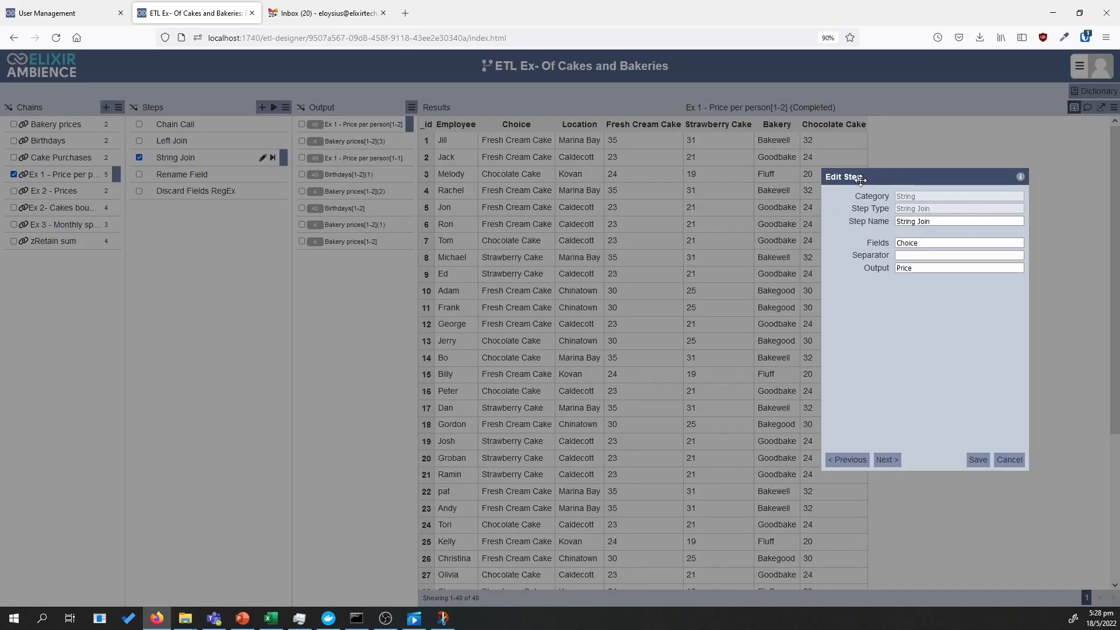
drag(912, 180, 645, 222)
click(581, 294)
click(601, 290)
drag(602, 290, 594, 290)
drag(560, 222, 674, 187)
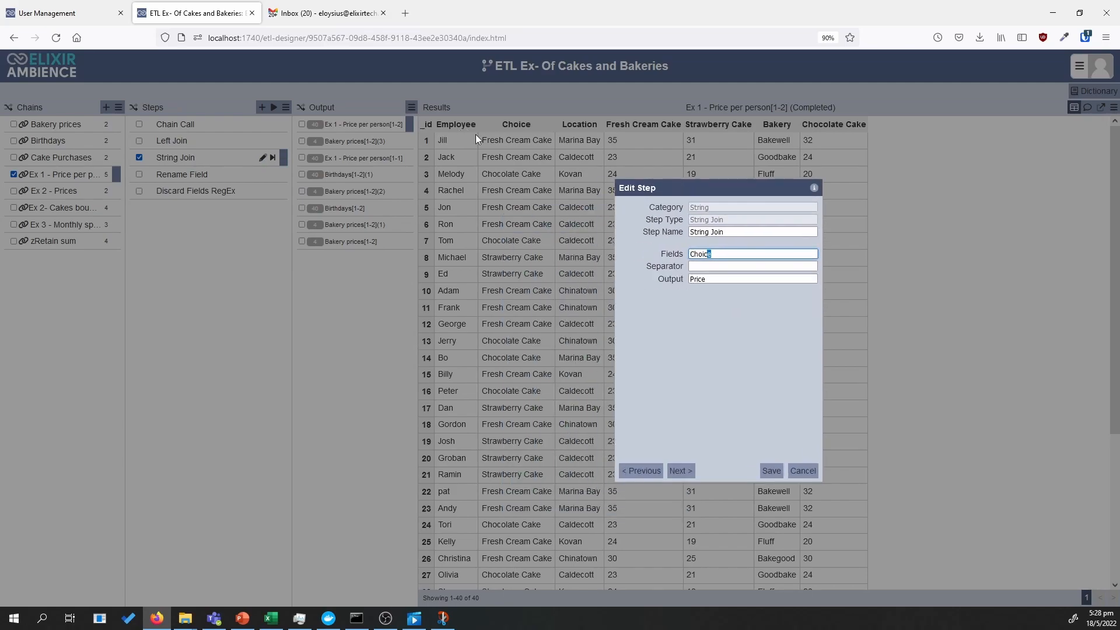
key(Tab)
key(Tab)
click(776, 469)
click(272, 158)
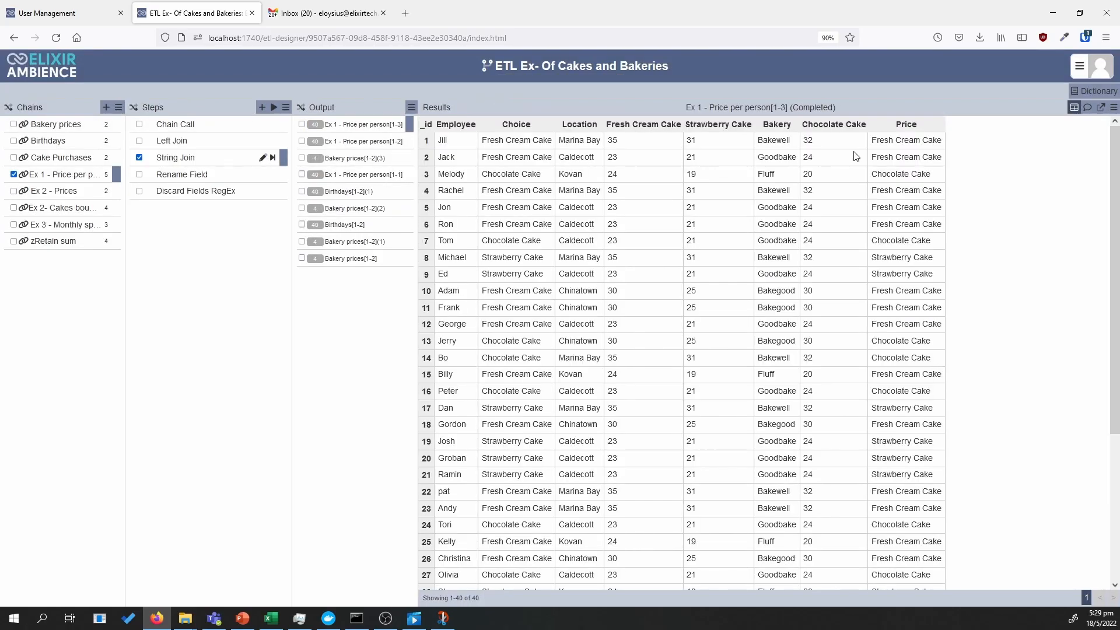
Save the Rename Field step that renames from $Price to Price, and run the chain through it
click(257, 178)
click(263, 175)
drag(777, 186, 727, 199)
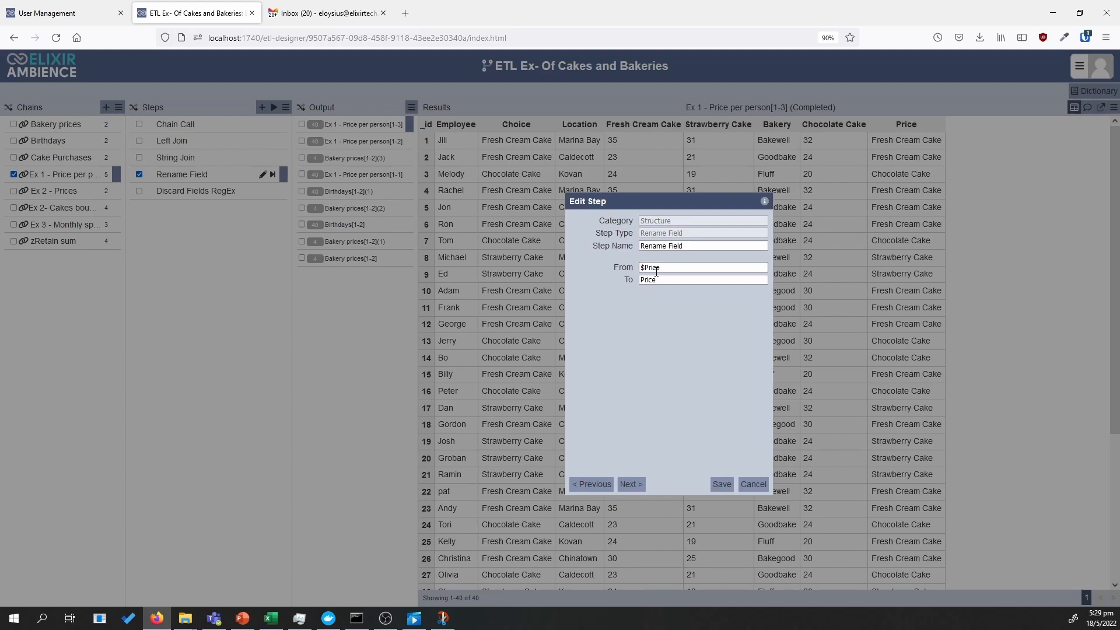
drag(662, 270, 639, 268)
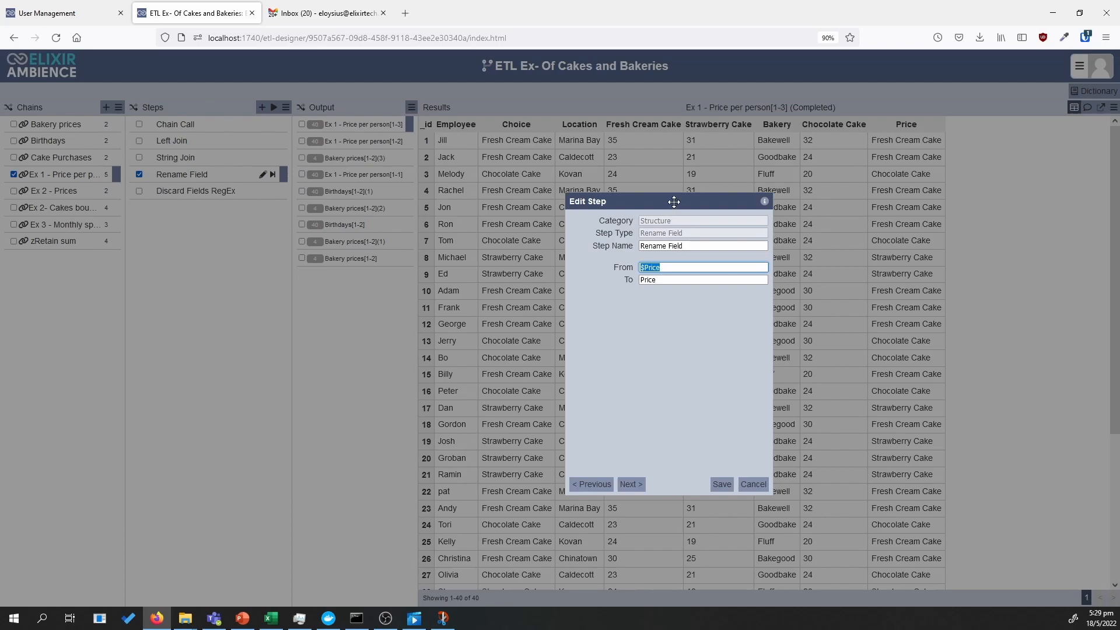
click(697, 316)
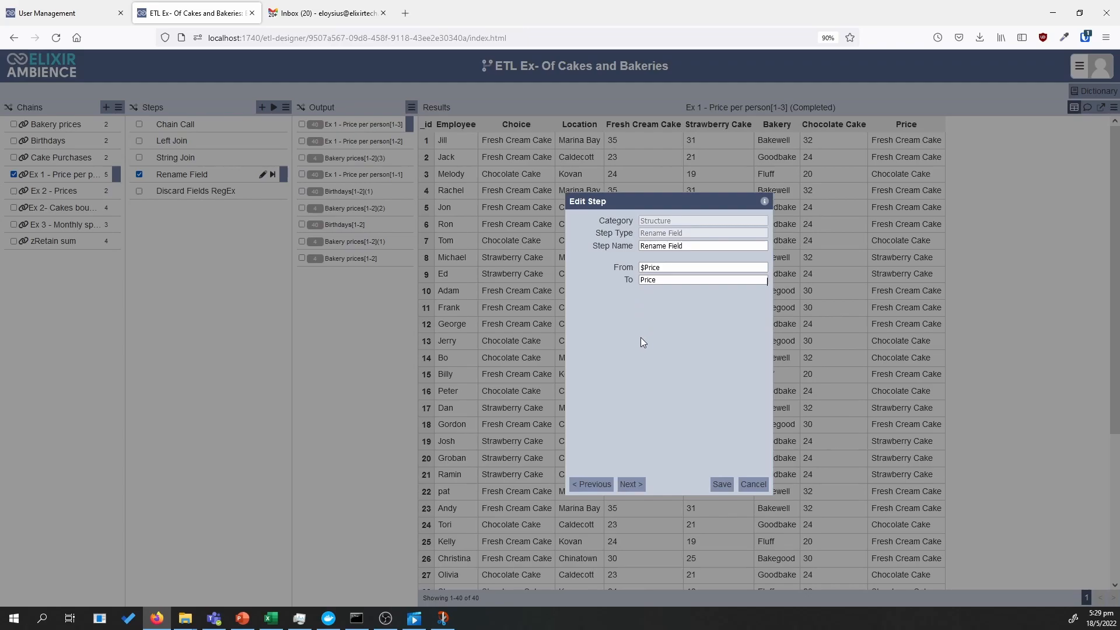
click(720, 486)
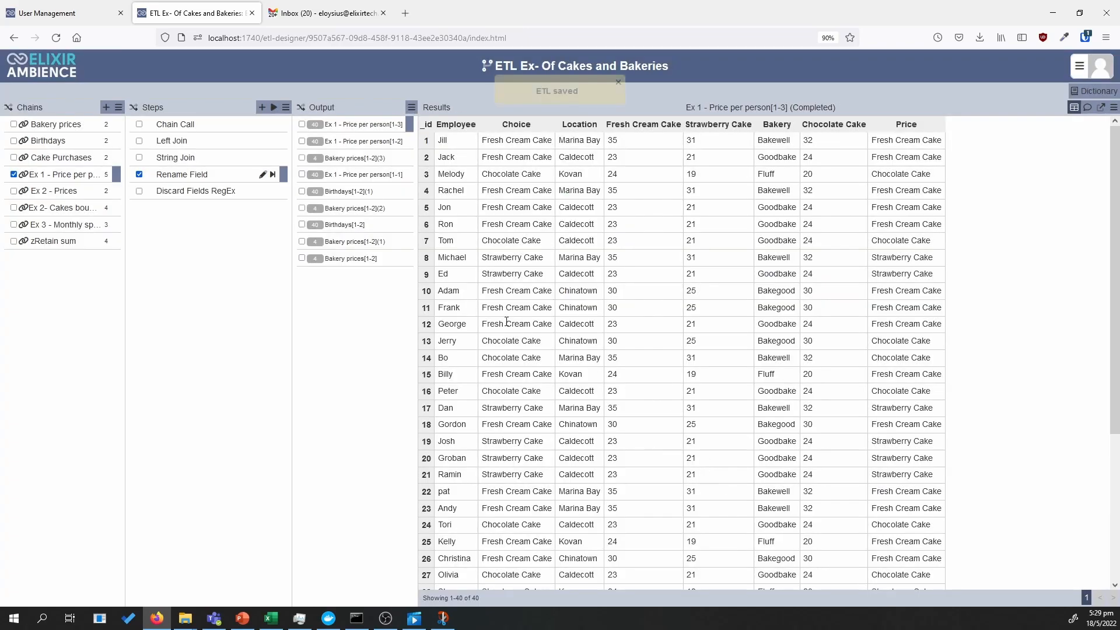
click(272, 174)
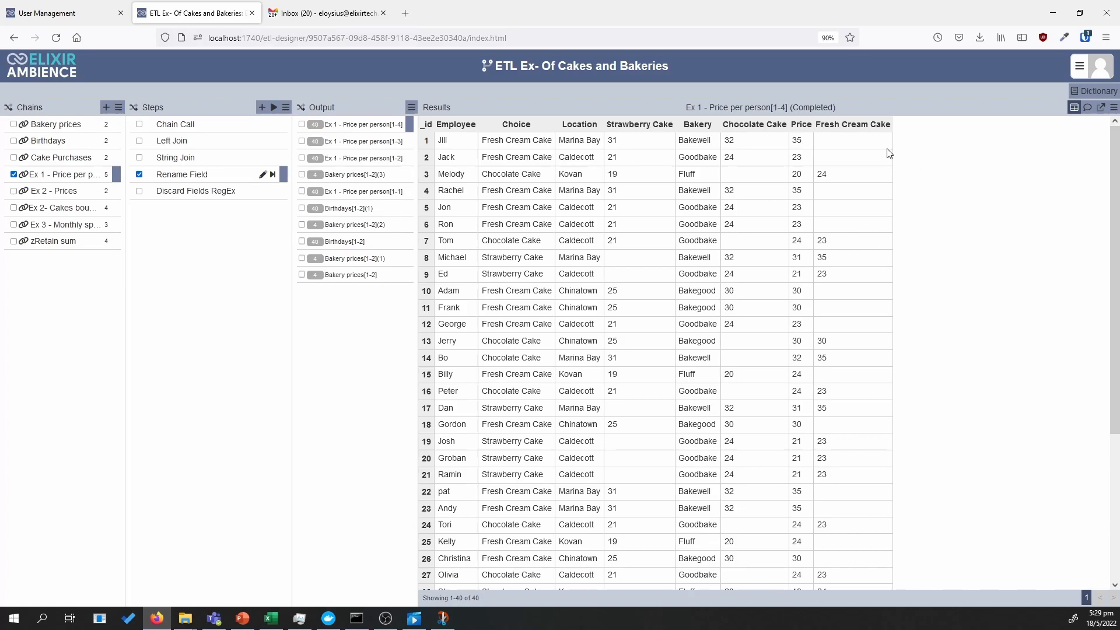
Rerun Ex 1 - Price per person through String Join and compare its Price values with the Rename Field settings, from $Price to Price
click(258, 161)
click(284, 161)
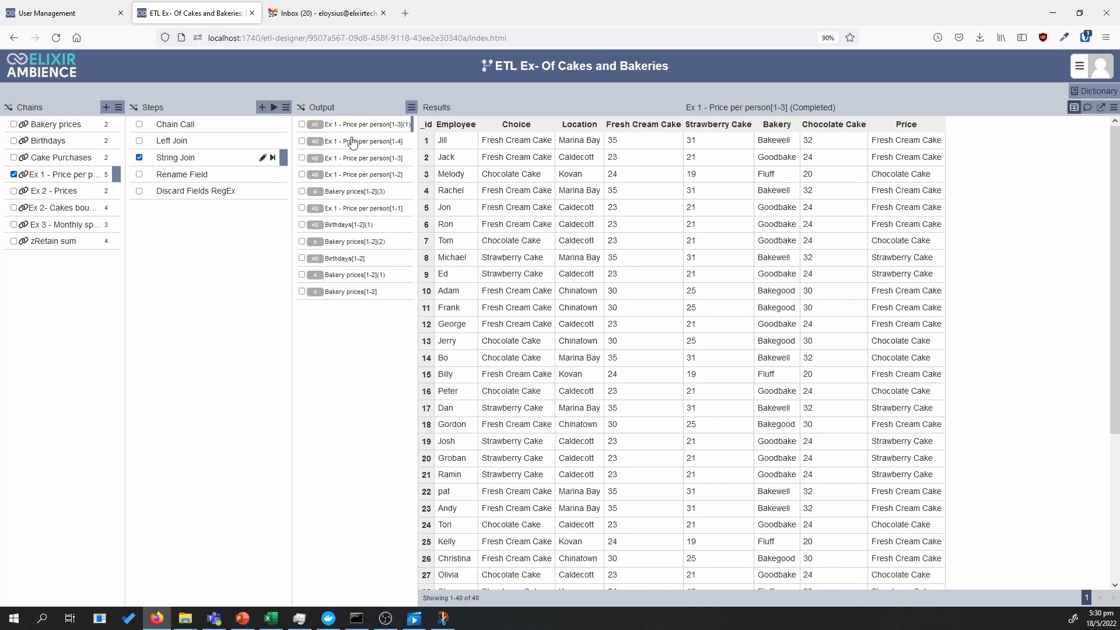
click(251, 175)
click(262, 174)
drag(654, 195, 533, 200)
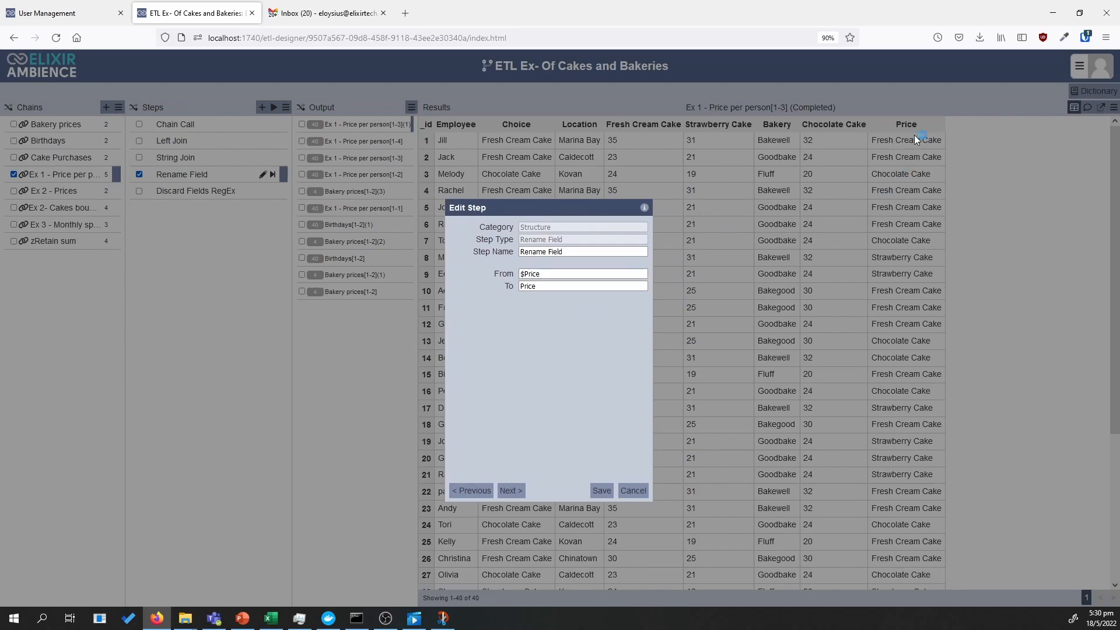
drag(541, 277, 538, 277)
drag(568, 208, 434, 212)
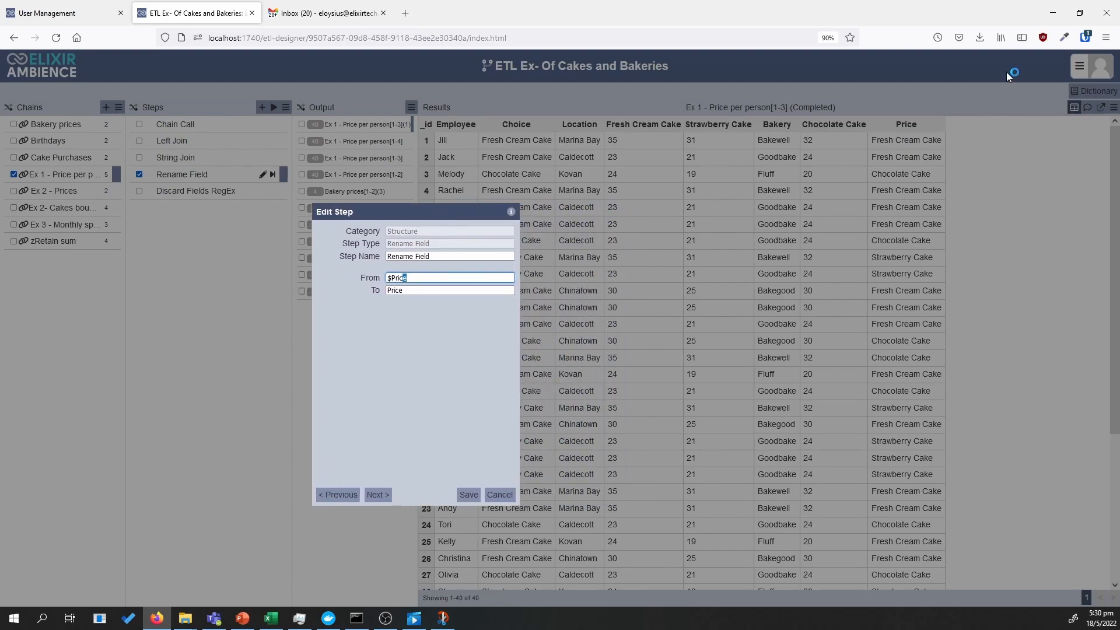
click(896, 140)
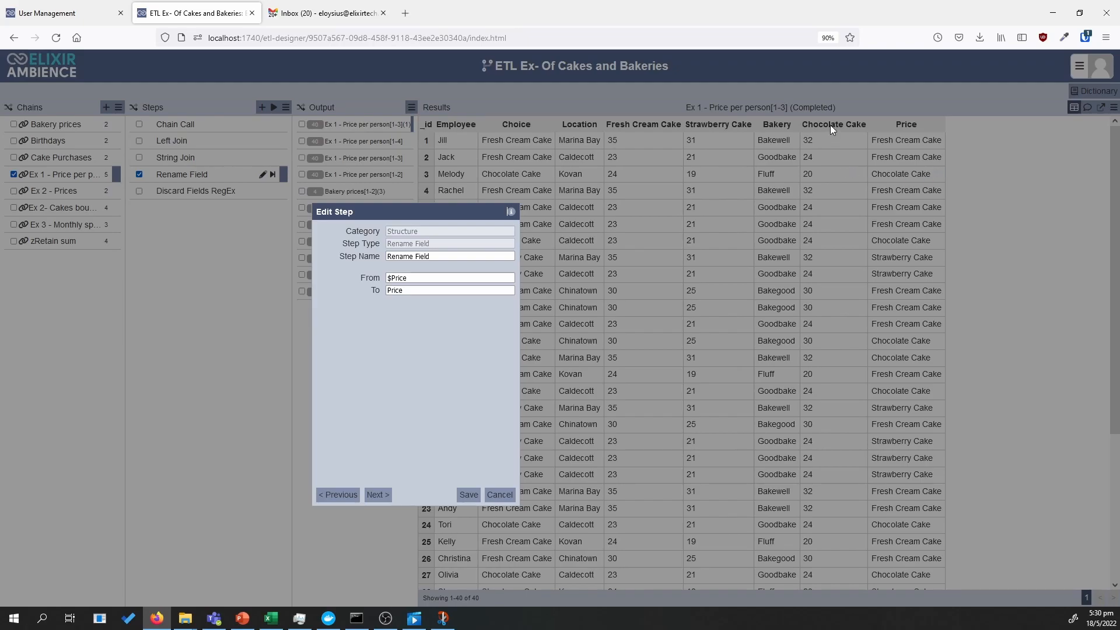
Save the Rename Field step, rerun the chain through it and examine the Price and remaining cake columns
click(468, 494)
click(271, 174)
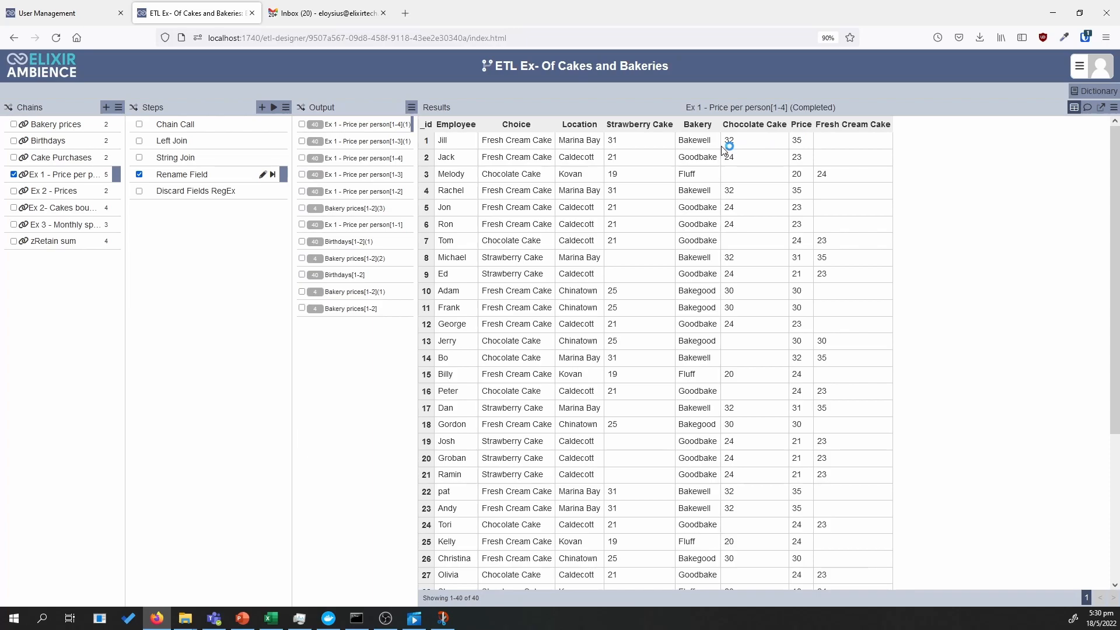
double_click(721, 158)
click(874, 141)
drag(799, 141, 803, 141)
click(790, 144)
drag(810, 143, 798, 142)
click(853, 169)
click(540, 173)
Save the Discard Fields RegEx step with .*(Cake) as the discard expression, and run the chain through it
click(264, 197)
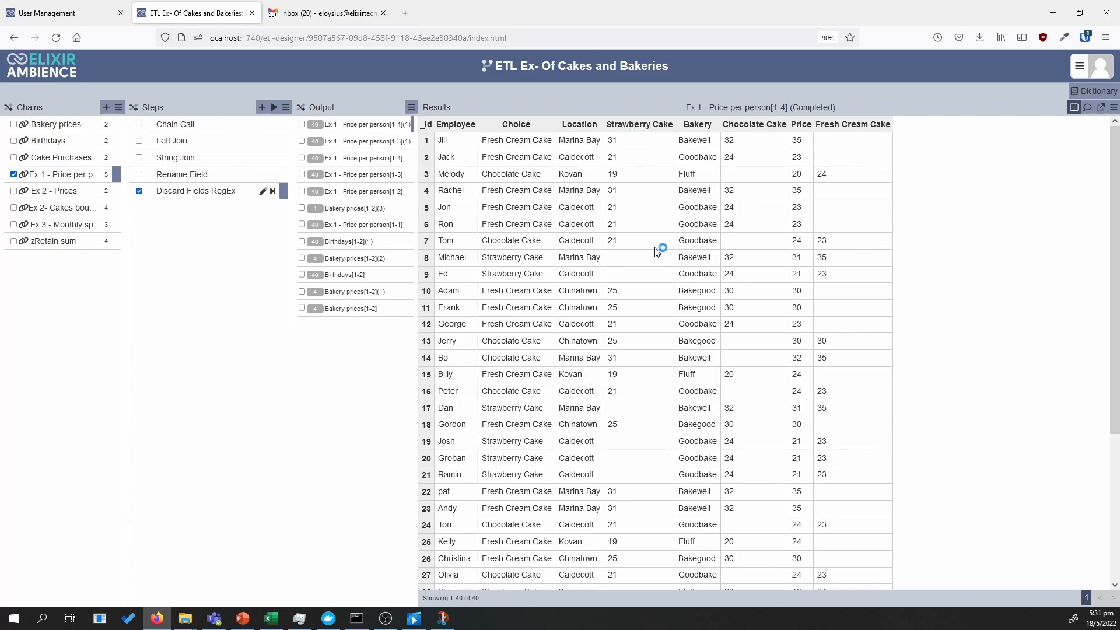
drag(634, 124, 617, 124)
click(634, 128)
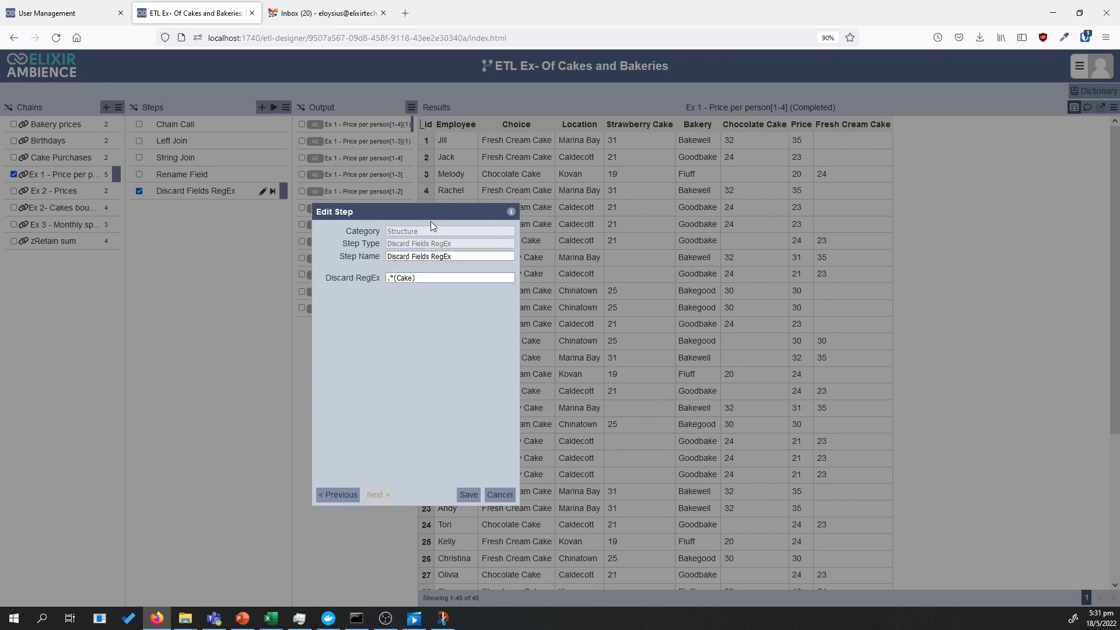
drag(428, 213, 360, 219)
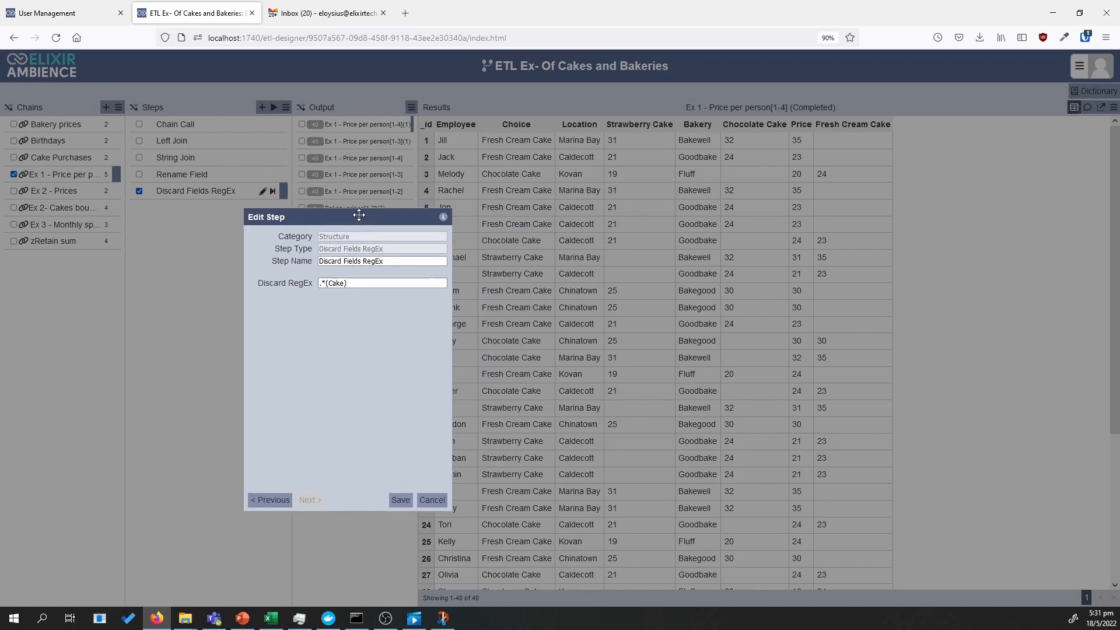
drag(358, 215, 314, 226)
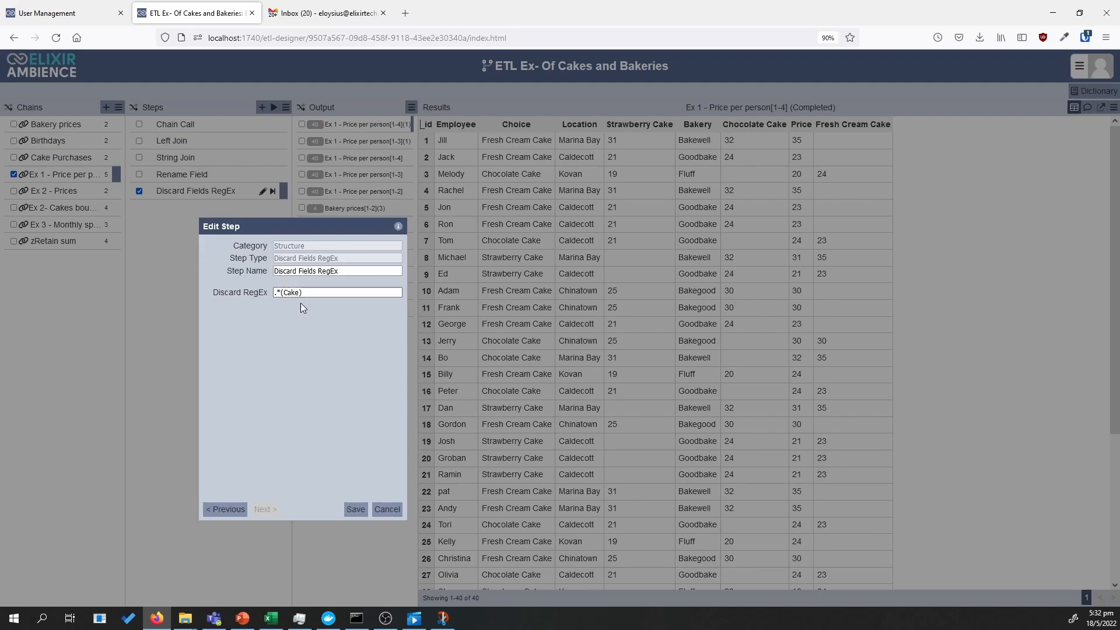
click(356, 509)
click(271, 193)
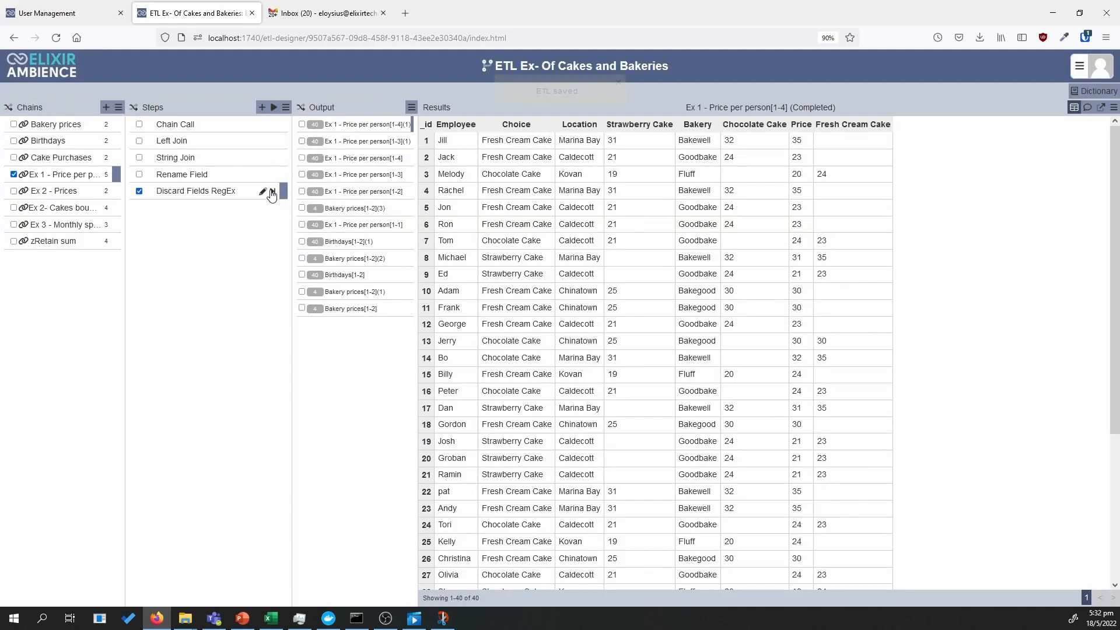